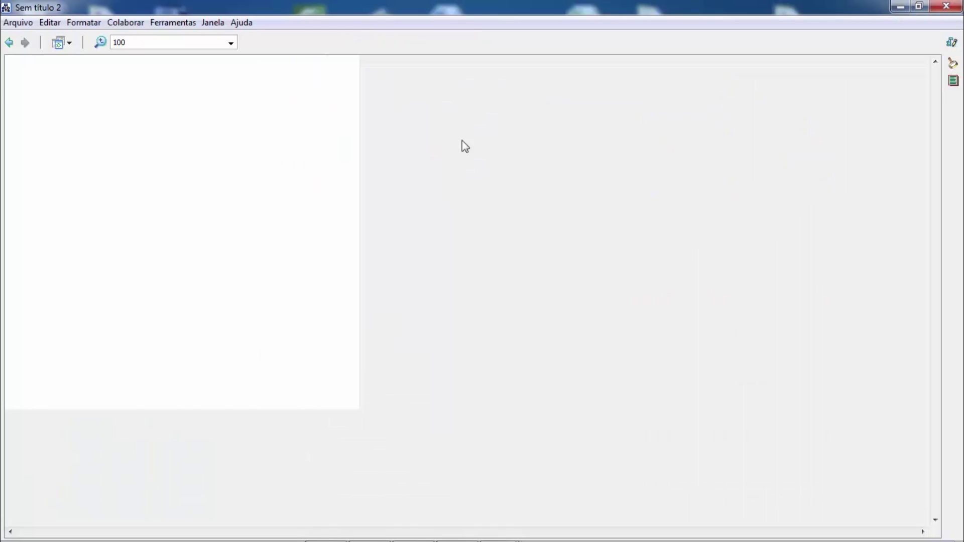
Step: Start saving the blank concept map under a new name, entering "Politíca para não ser idiota - parte 1" in Meus Cmaps
{"action": "left_click", "coordinate": [21, 25]}
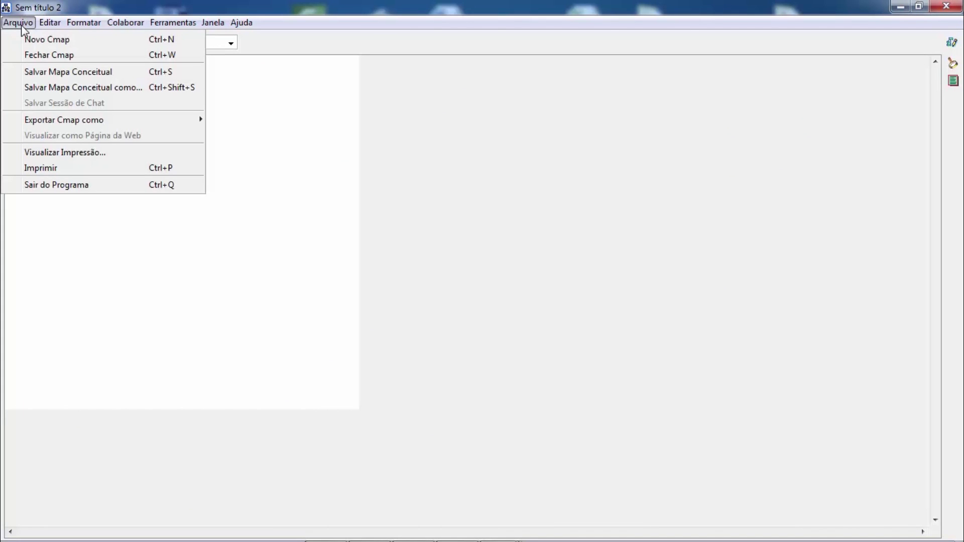
{"action": "left_click", "coordinate": [43, 88]}
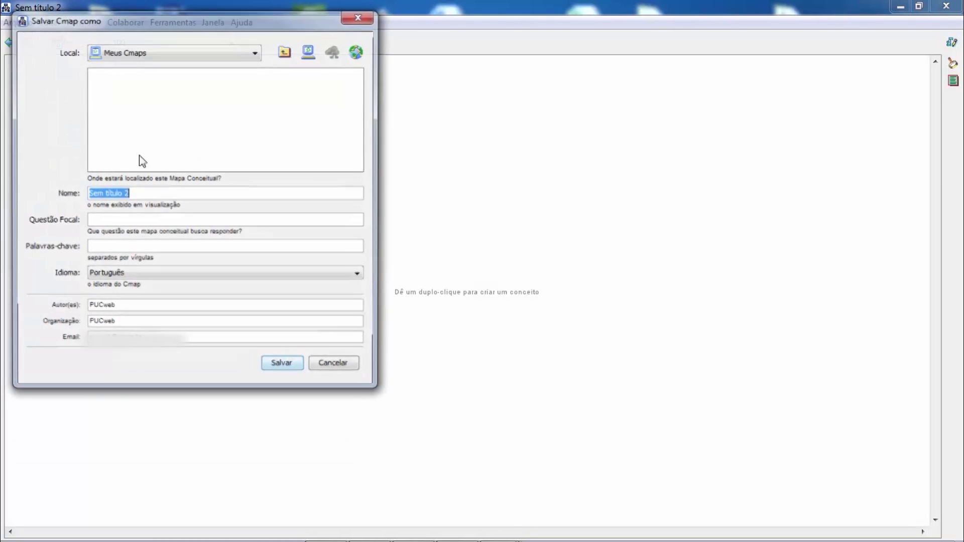
{"action": "left_click", "coordinate": [185, 194]}
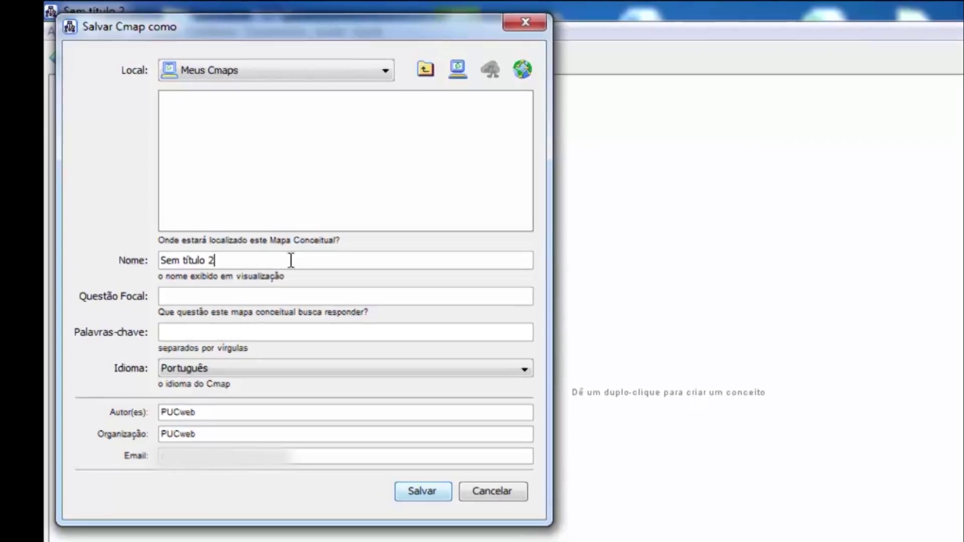
{"action": "key", "text": "BackSpace"}
{"action": "key", "text": "BackSpace"}
{"action": "key", "text": "BackSpace"}
{"action": "key", "text": "BackSpace"}
{"action": "key", "text": "BackSpace"}
{"action": "key", "text": "BackSpace"}
{"action": "key", "text": "BackSpace"}
{"action": "key", "text": "BackSpace"}
{"action": "key", "text": "BackSpace"}
{"action": "key", "text": "BackSpace"}
{"action": "key", "text": "BackSpace"}
{"action": "key", "text": "BackSpace"}
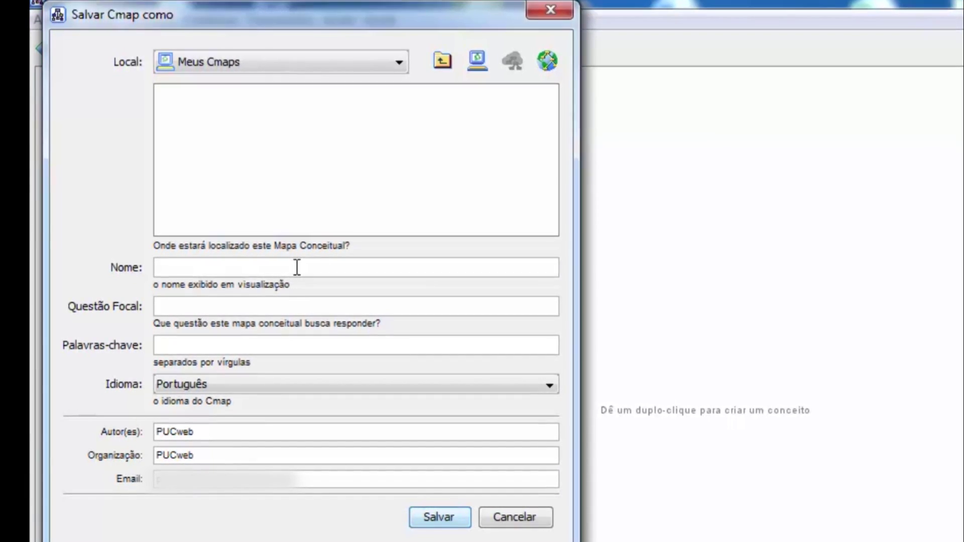
{"action": "type", "text": "Polit"}
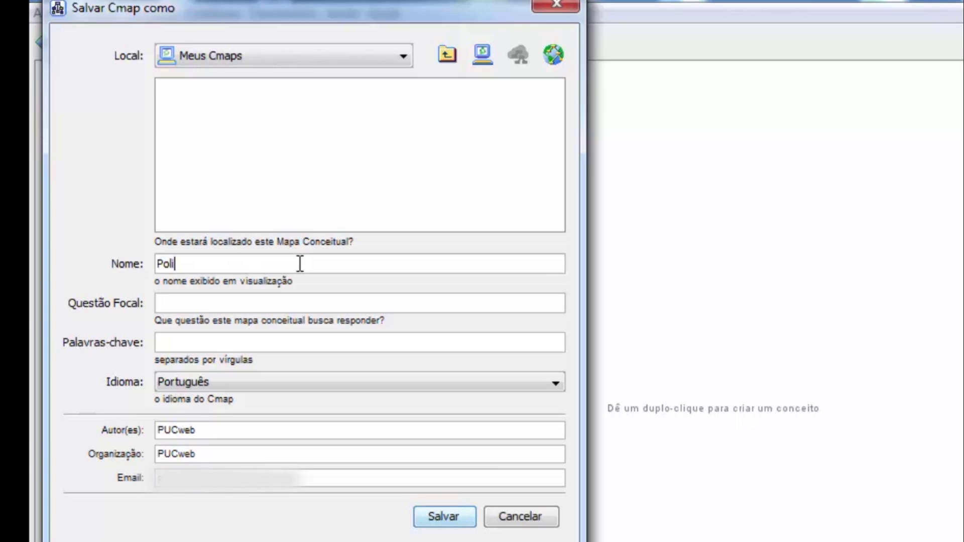
{"action": "type", "text": "íca pa"}
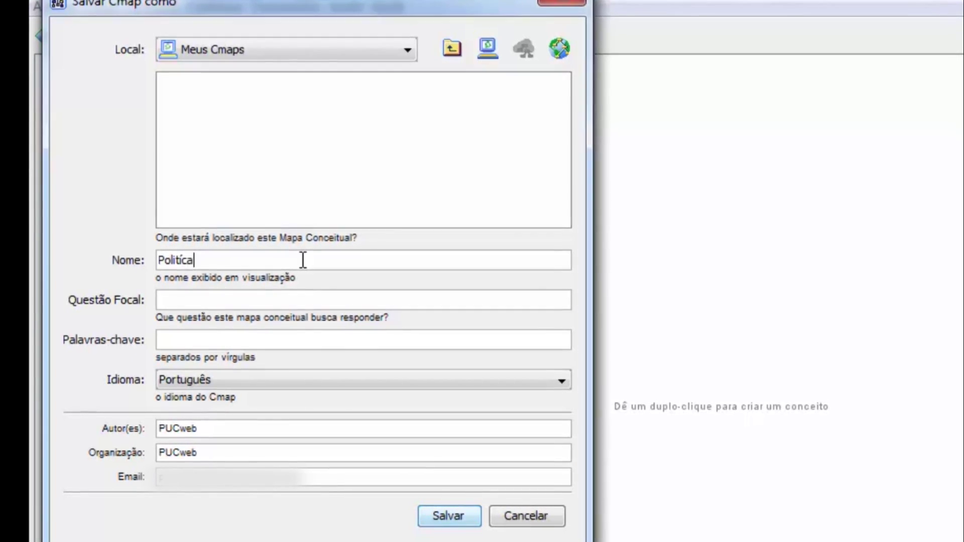
{"action": "type", "text": "ra n"}
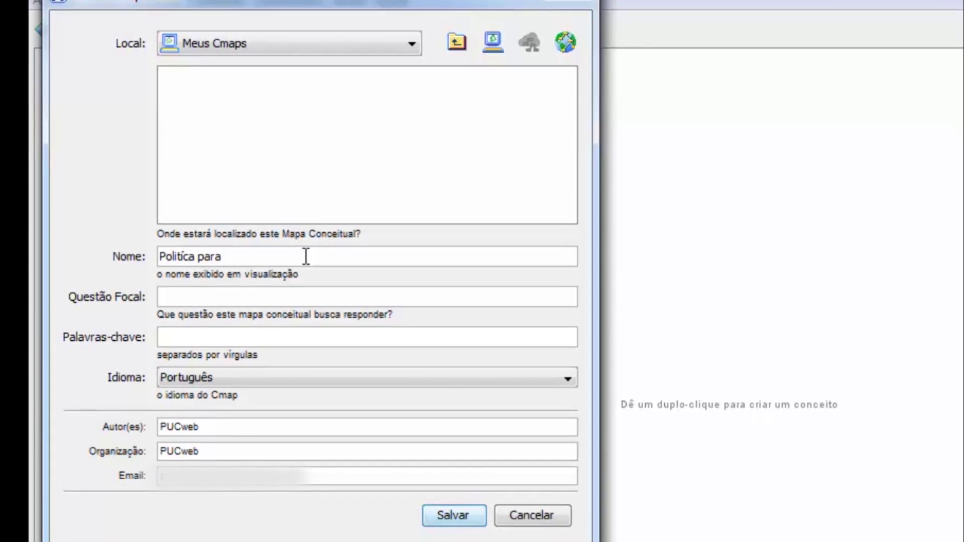
{"action": "type", "text": "ão ser idiota "}
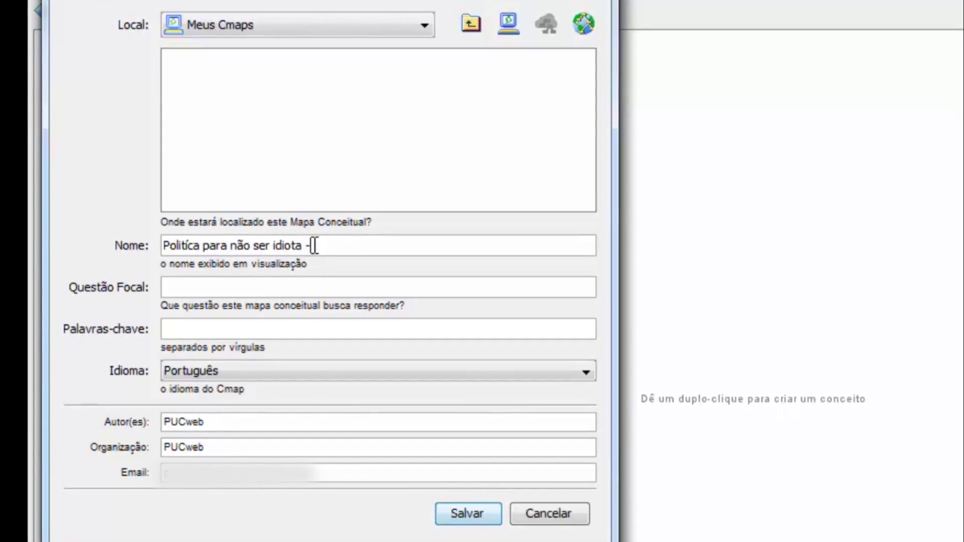
{"action": "type", "text": "- parte 1"}
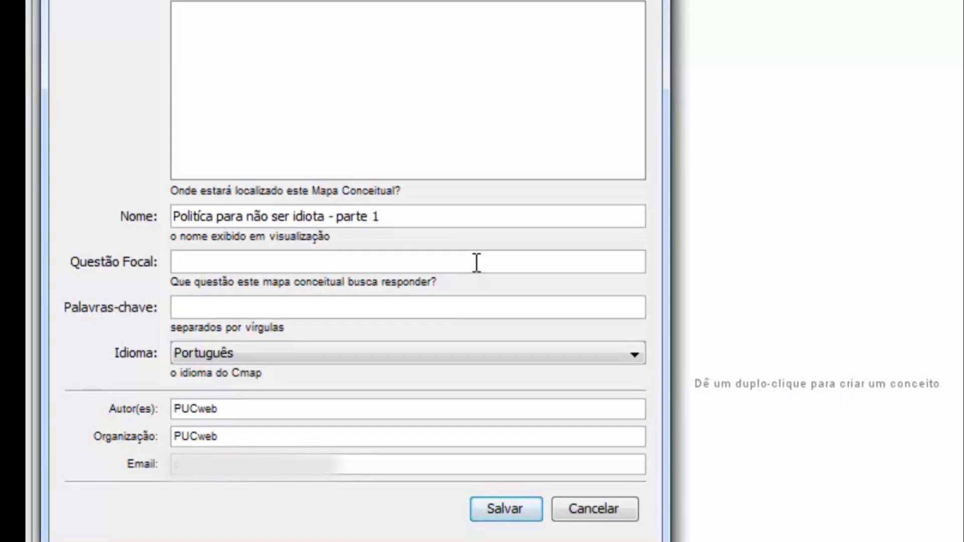
Step: Enter "de que tratam os capítulos 1 a 4 do livro?" as the map's focal question
{"action": "left_click", "coordinate": [476, 262]}
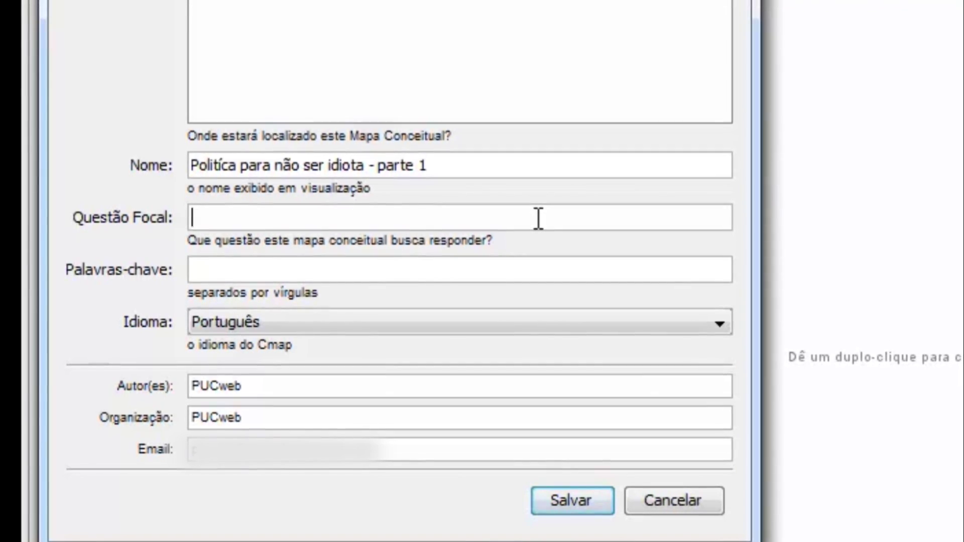
{"action": "type", "text": "qu"}
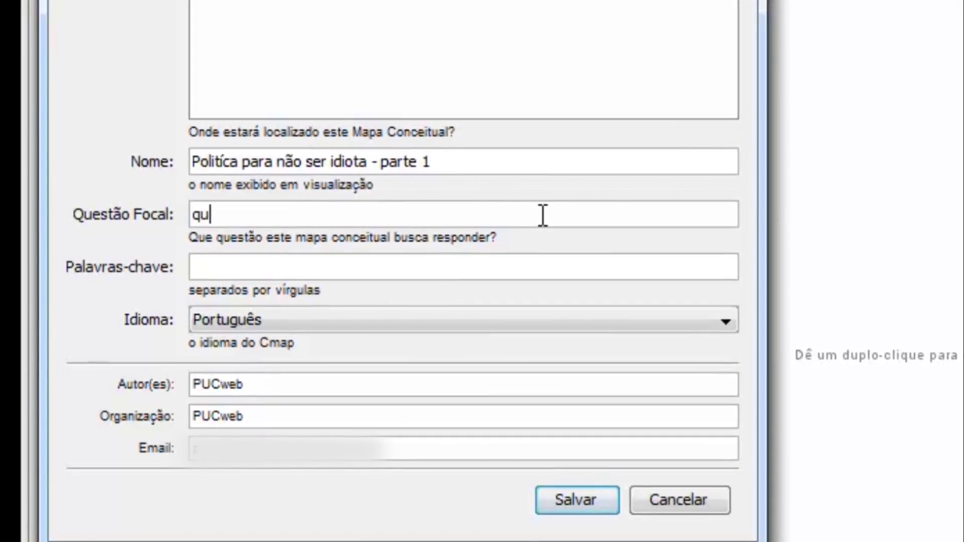
{"action": "key", "text": "BackSpace"}
{"action": "key", "text": "BackSpace"}
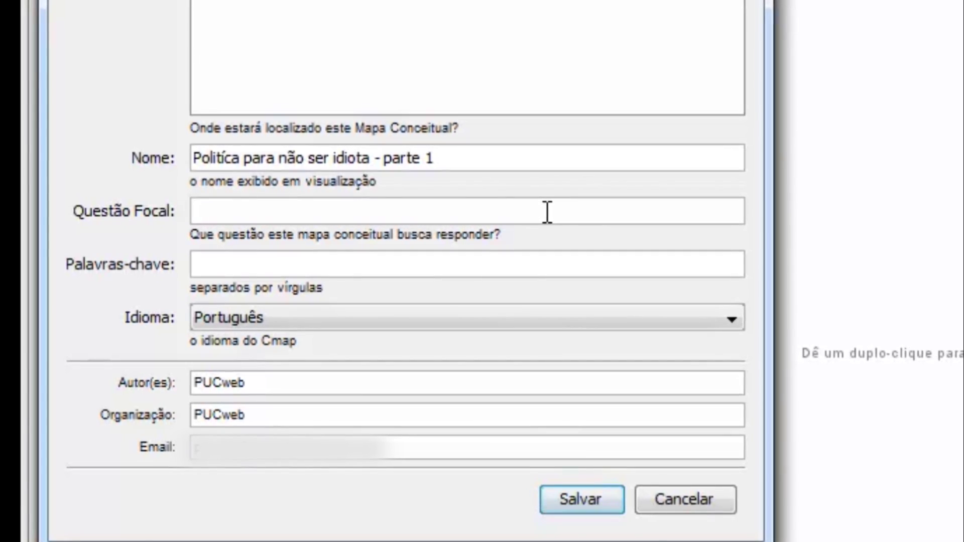
{"action": "type", "text": "de que tr"}
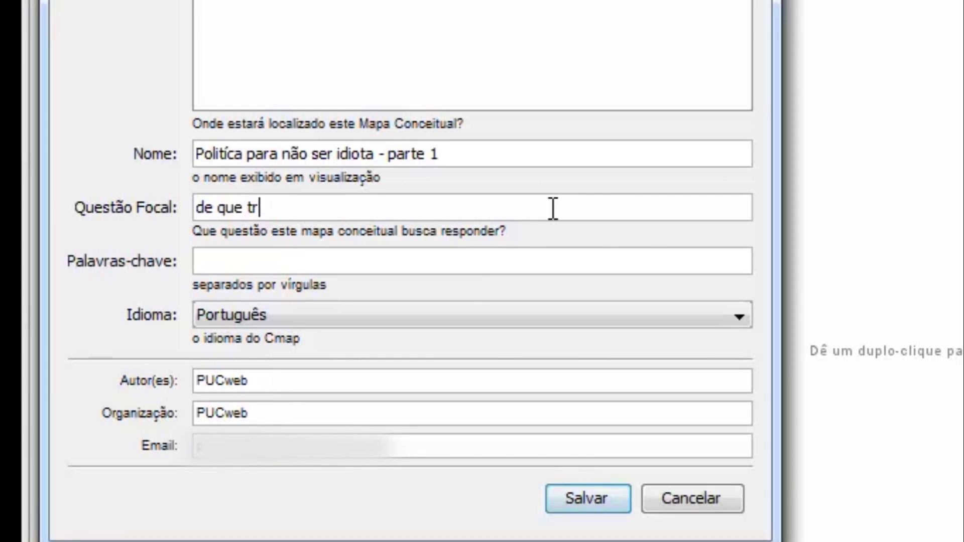
{"action": "type", "text": "atam "}
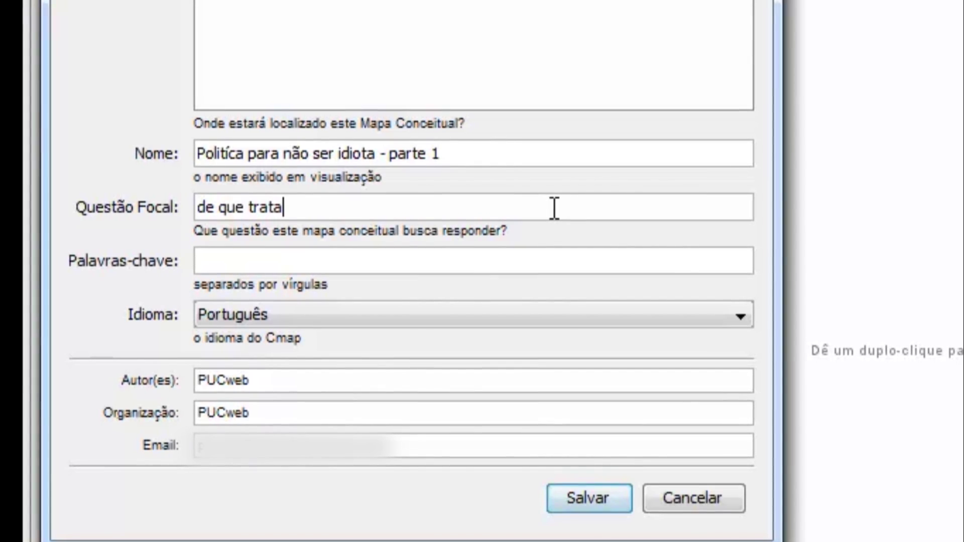
{"action": "type", "text": "os capítulos"}
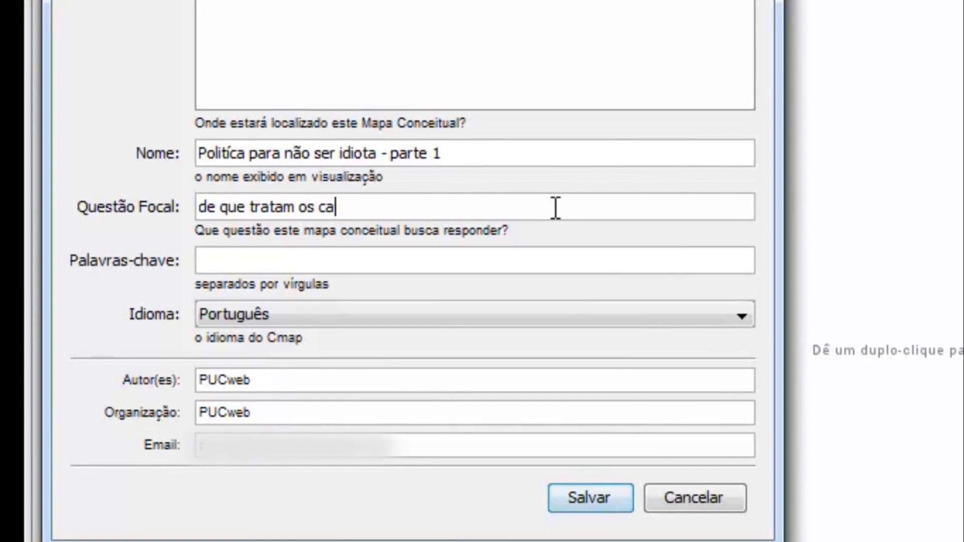
{"action": "type", "text": " 1 a 4 do "}
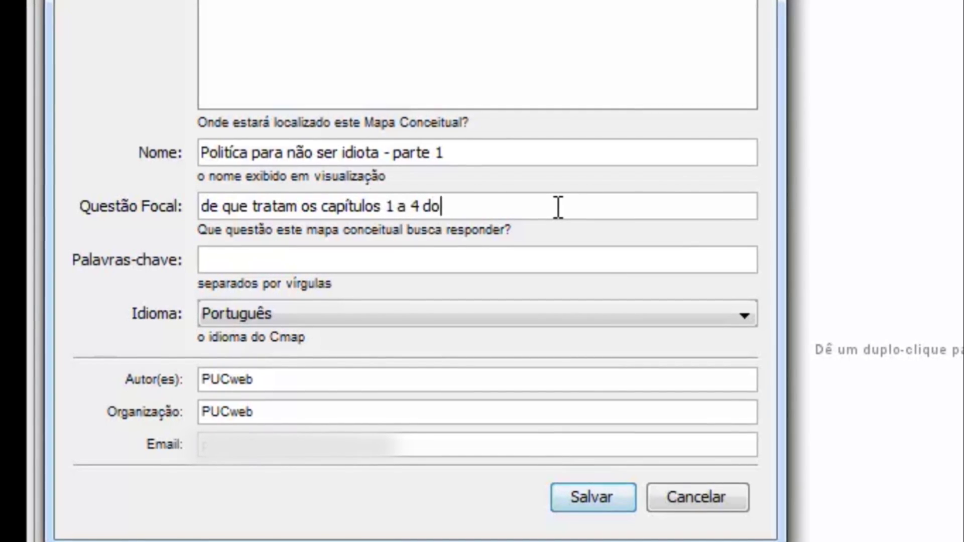
{"action": "type", "text": "livro"}
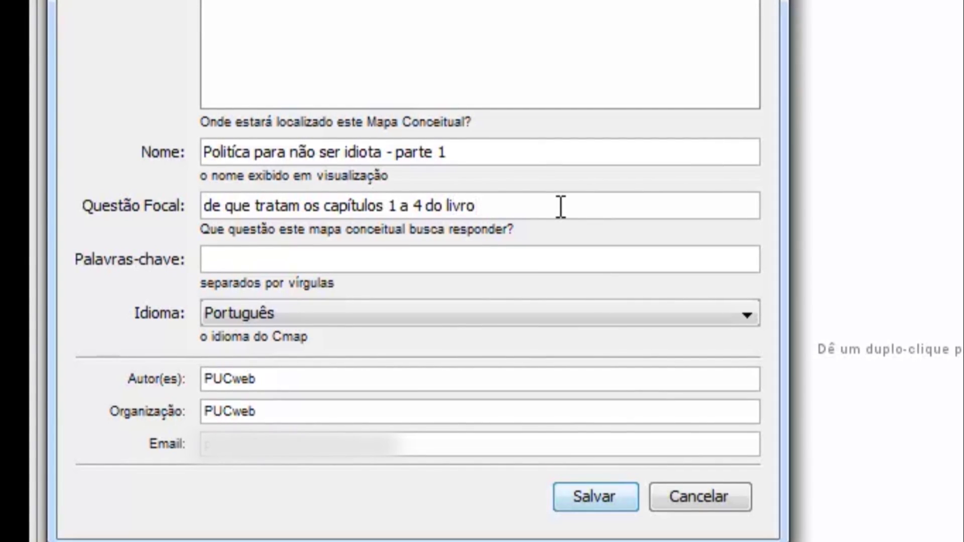
{"action": "type", "text": "?"}
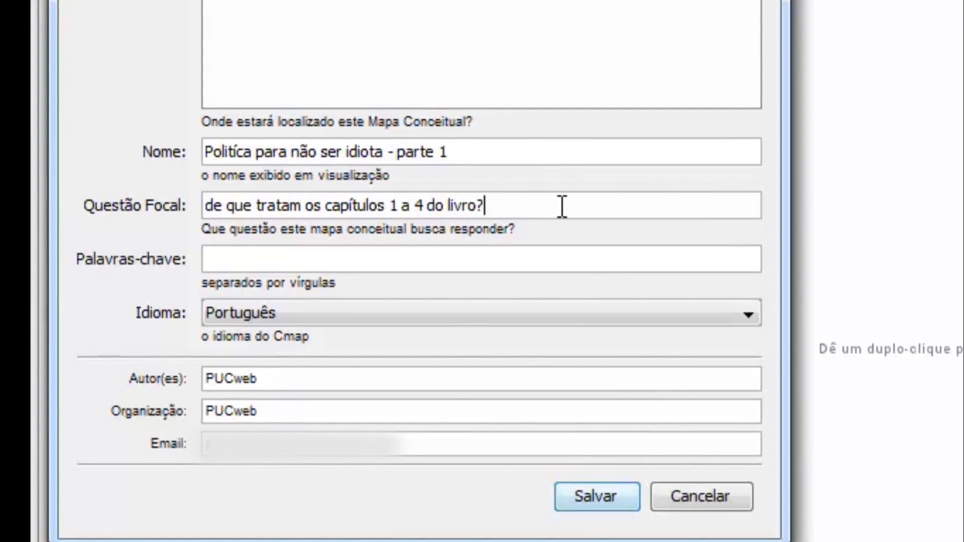
Step: Capitalize the first letter of the focal question so it begins with "De"
{"action": "left_click", "coordinate": [459, 262]}
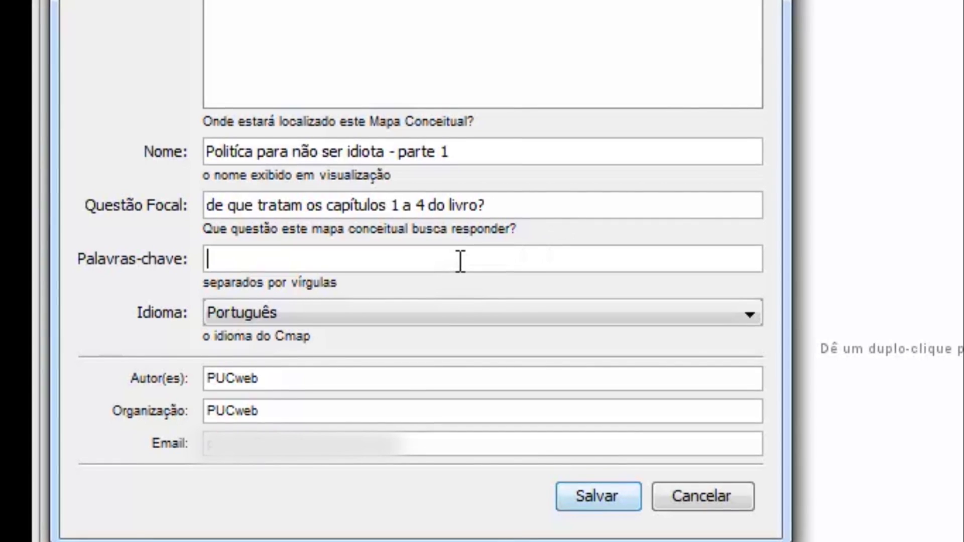
{"action": "left_click", "coordinate": [218, 201]}
{"action": "key", "text": "BackSpace"}
{"action": "type", "text": "d"}
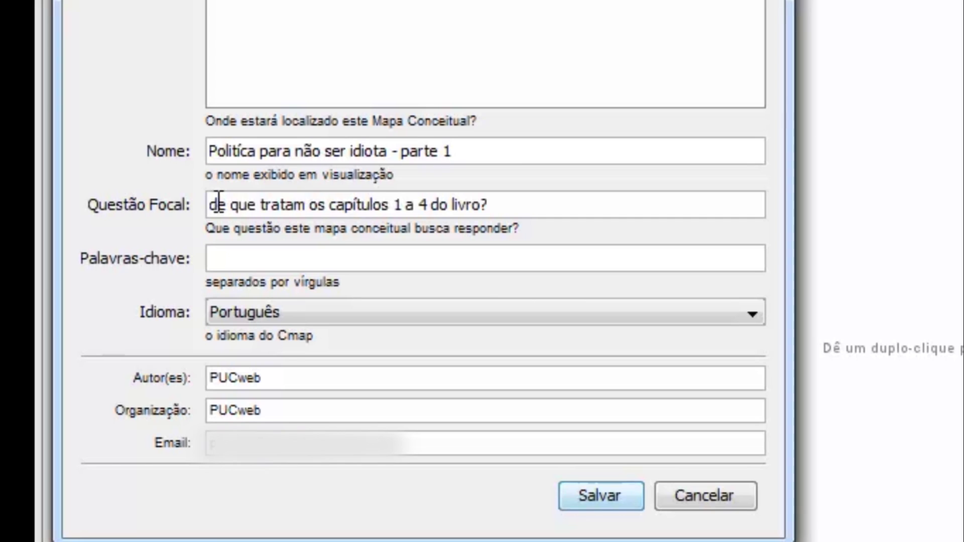
{"action": "key", "text": "BackSpace"}
{"action": "type", "text": "D"}
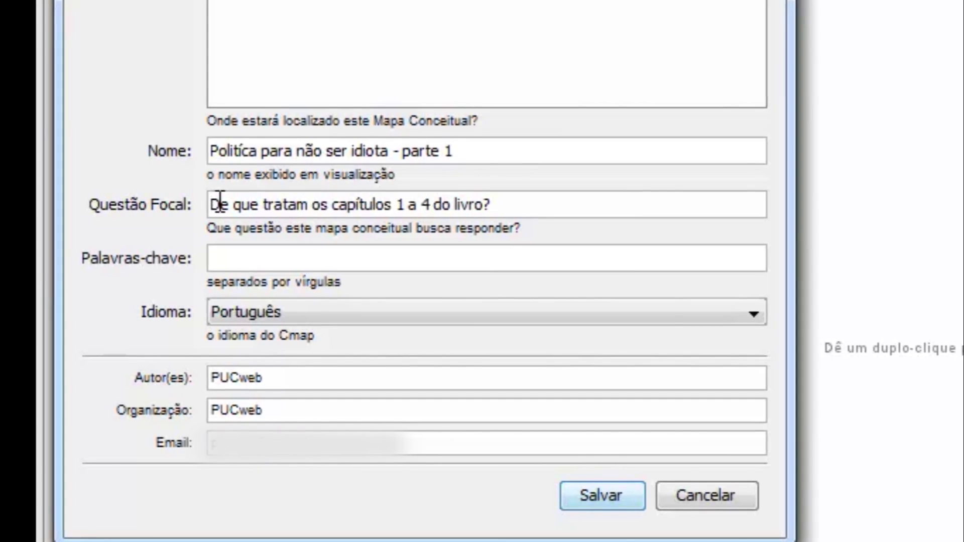
Step: Enter the keywords "indivíduo e sociedade, conviver, política, corrupção" and save the concept map
{"action": "left_click", "coordinate": [242, 257]}
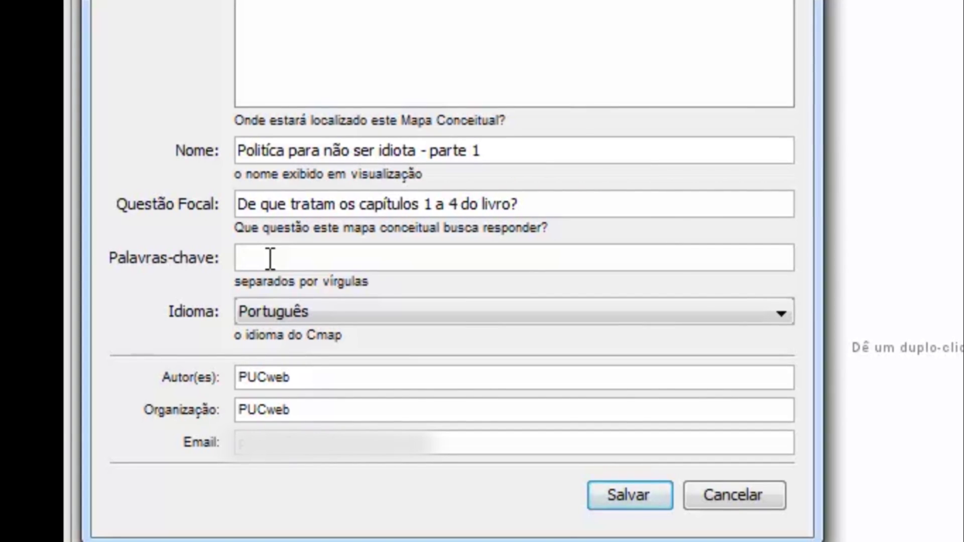
{"action": "type", "text": "indiv"}
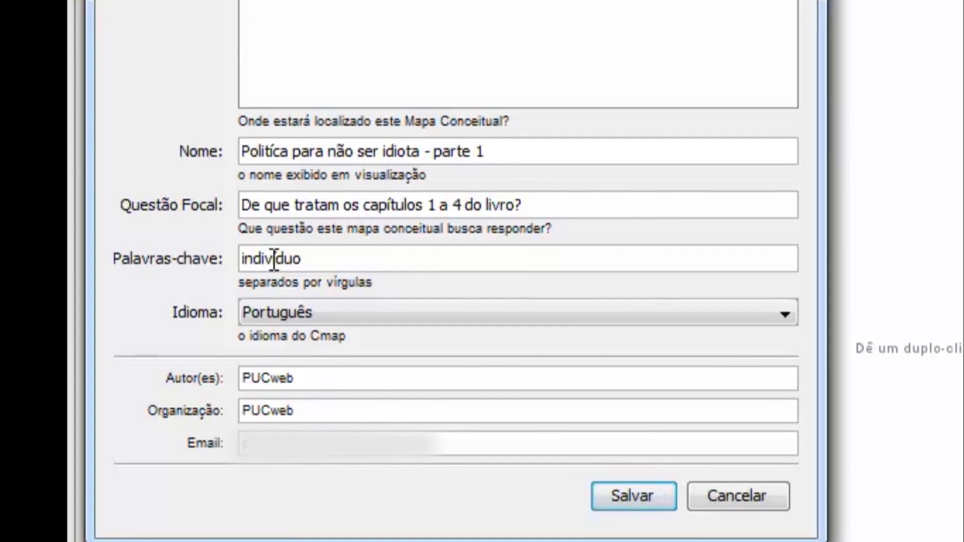
{"action": "type", "text": "íduo e "}
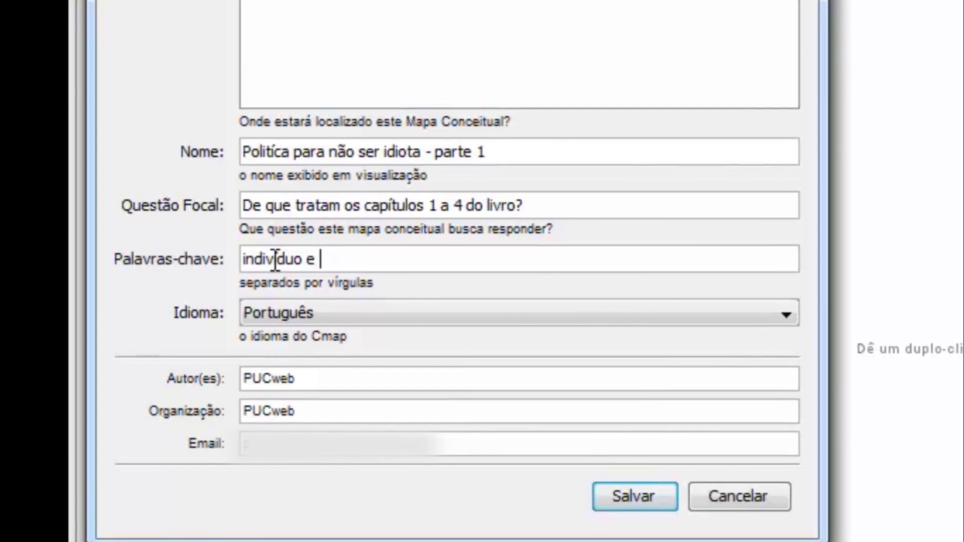
{"action": "type", "text": "sociedade"}
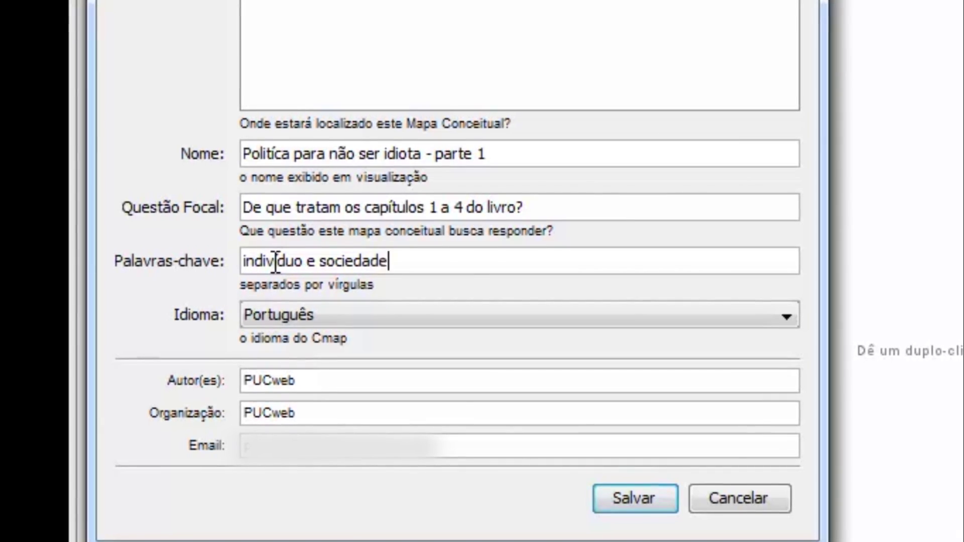
{"action": "type", "text": ","}
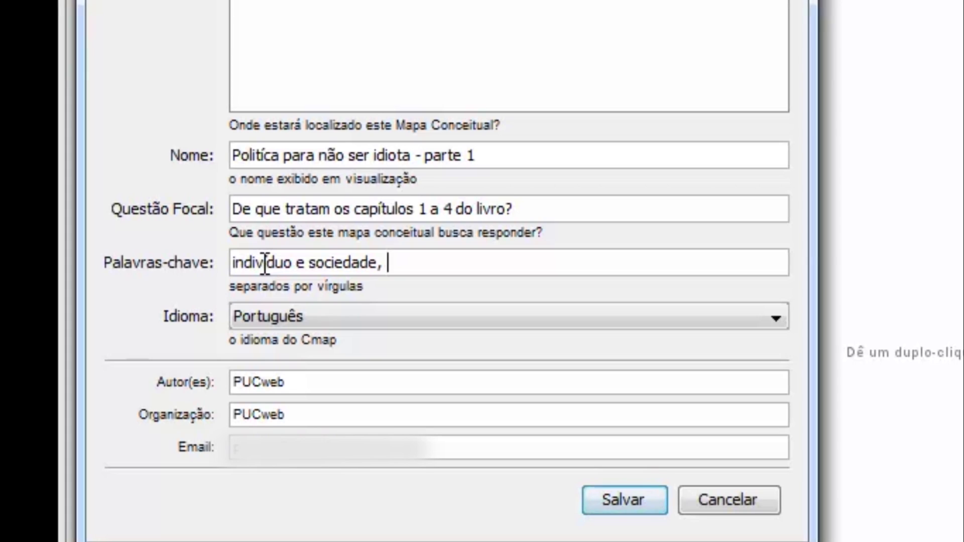
{"action": "type", "text": "conviver,"}
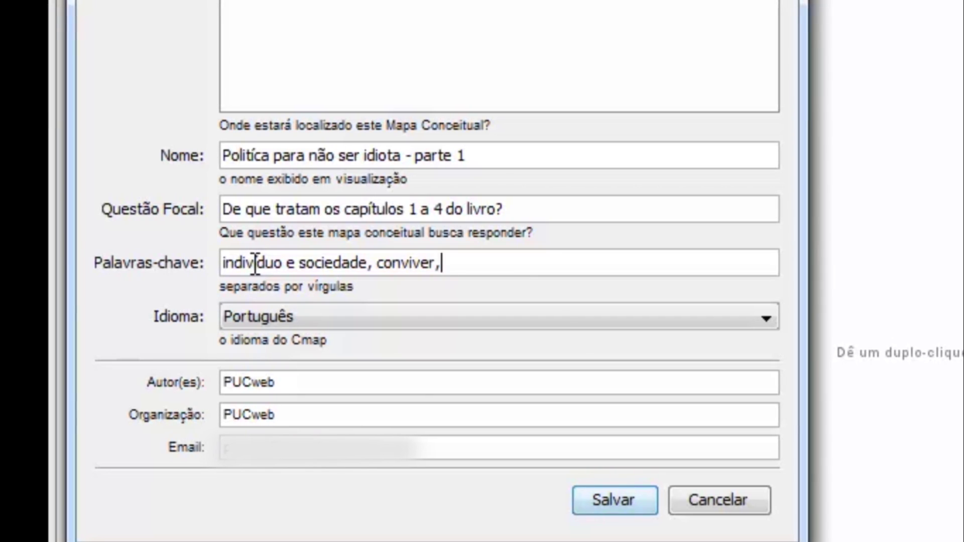
{"action": "type", "text": "ítica,"}
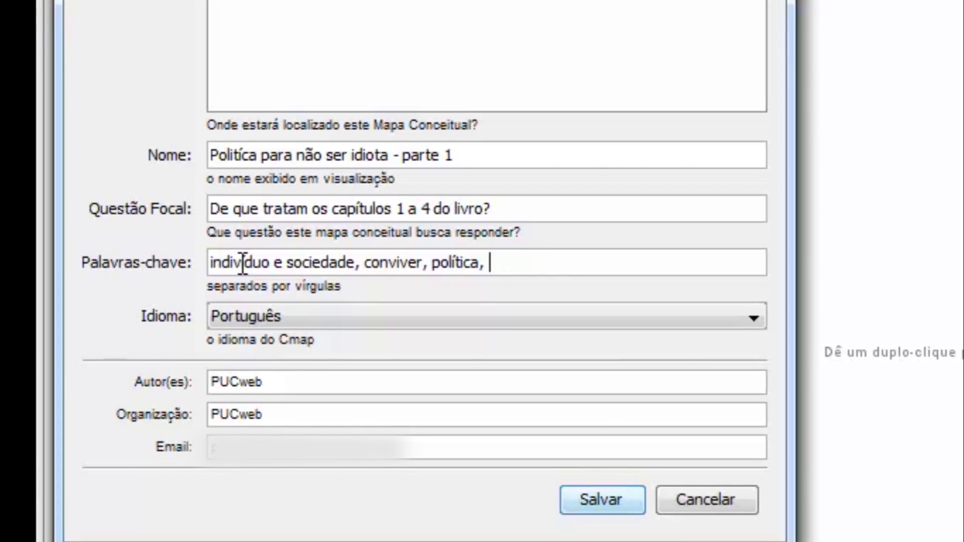
{"action": "type", "text": "corr"}
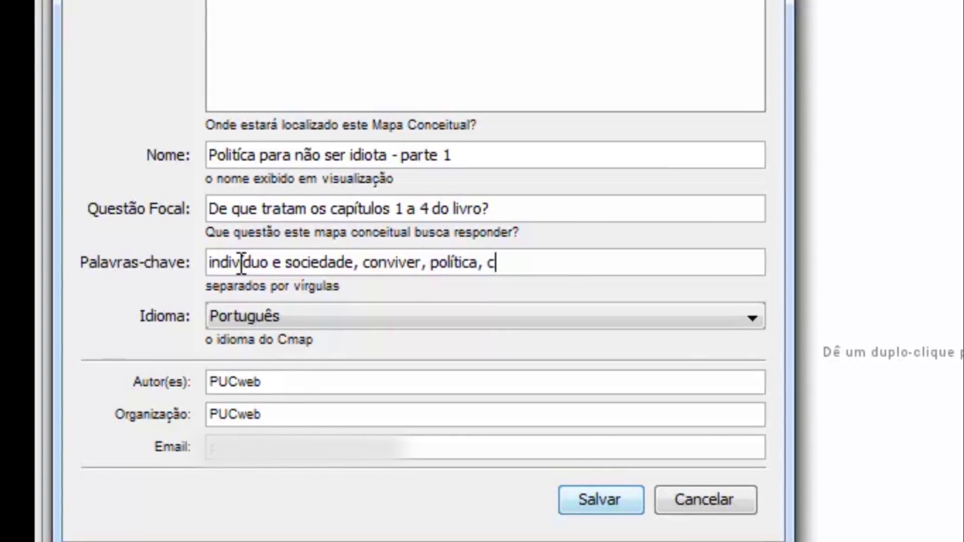
{"action": "type", "text": "upção"}
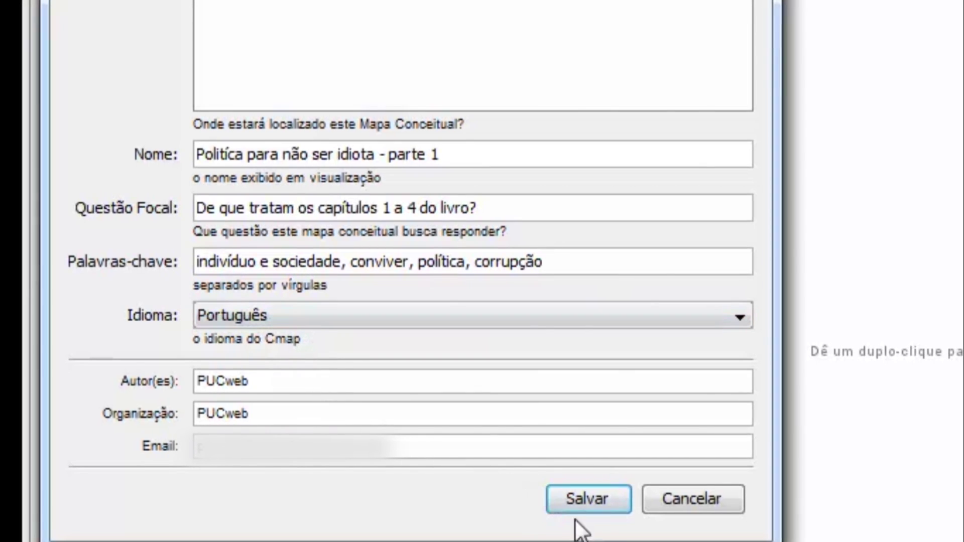
{"action": "left_click", "coordinate": [601, 497]}
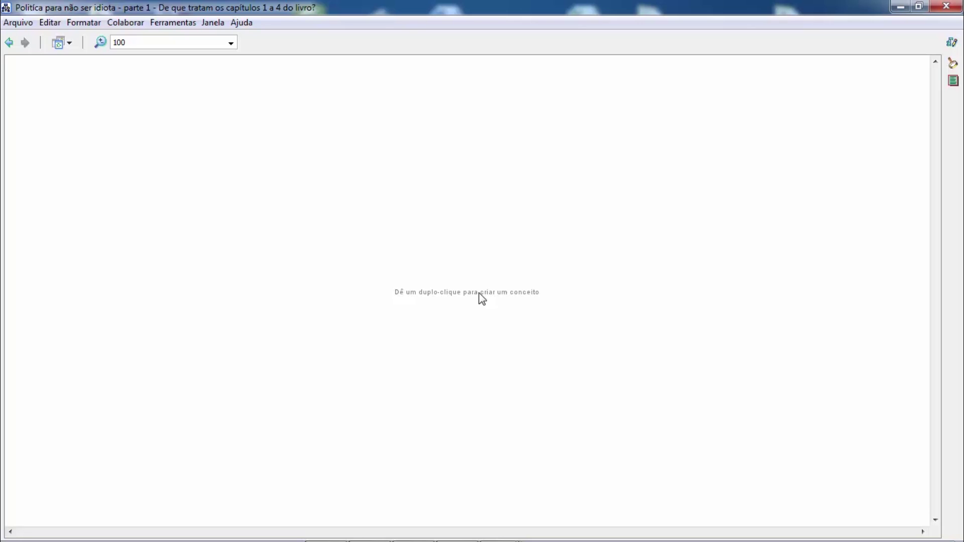
Step: Create a concept in the middle of the blank map with the text "POLÍTICA PARA NÃO SER IDIOTA - PARTE 1"
{"action": "double_click", "coordinate": [482, 299]}
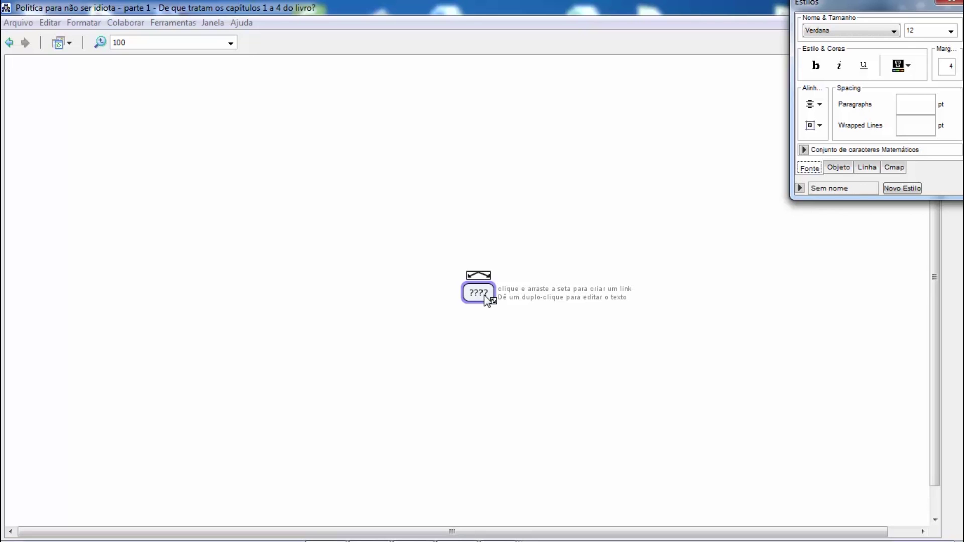
{"action": "double_click", "coordinate": [480, 293]}
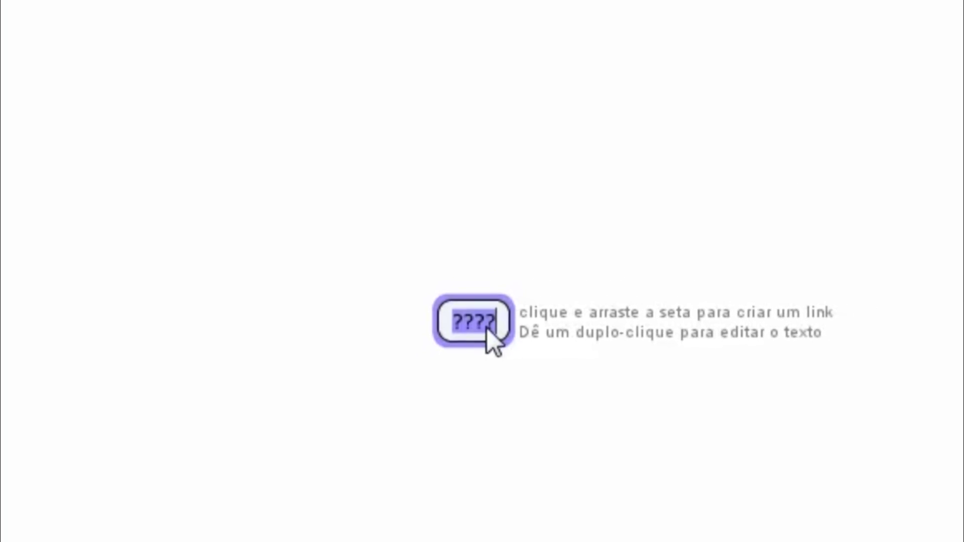
{"action": "key", "text": "BackSpace"}
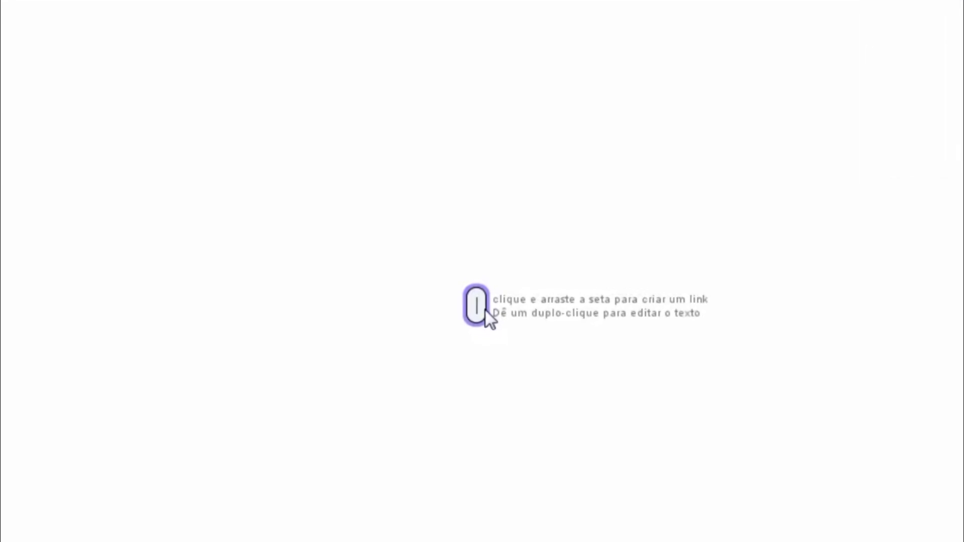
{"action": "type", "text": "POLÍTICA PARA NÃO SER IDIOTA - PARETE"}
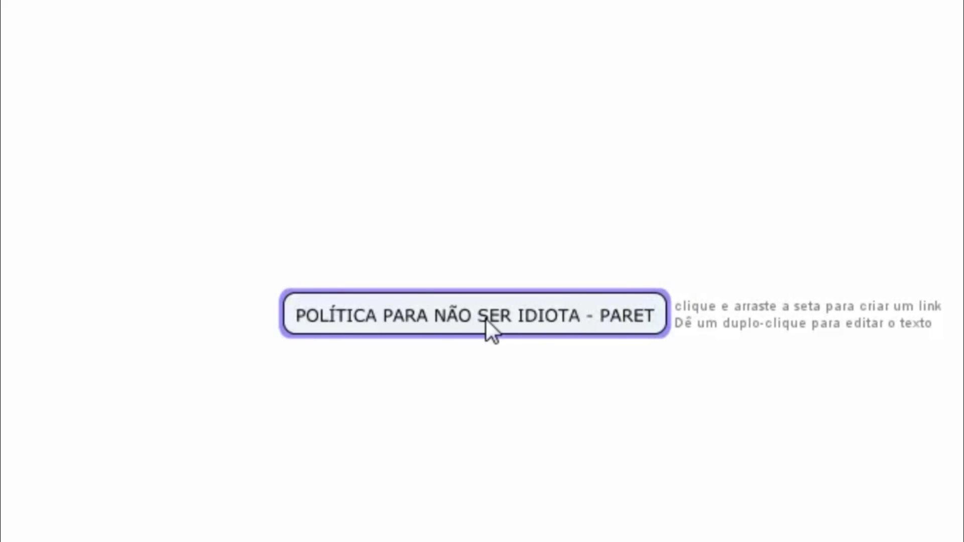
{"action": "key", "text": "BackSpace"}
{"action": "key", "text": "BackSpace"}
{"action": "key", "text": "BackSpace"}
{"action": "type", "text": "TE 1"}
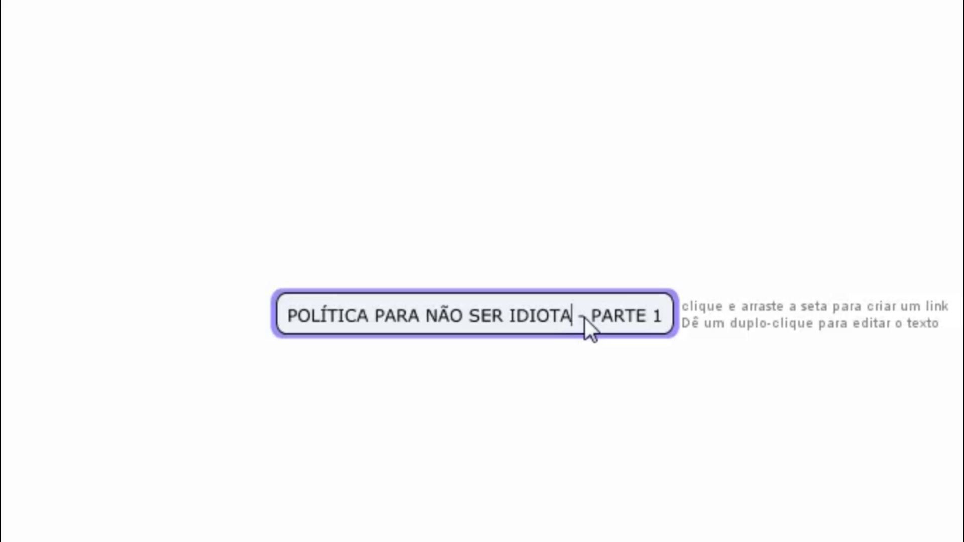
Step: Split the title concept's text into three lines, breaking it before "- PARTE 1" and before "SER IDIOTA"
{"action": "key", "text": "Return"}
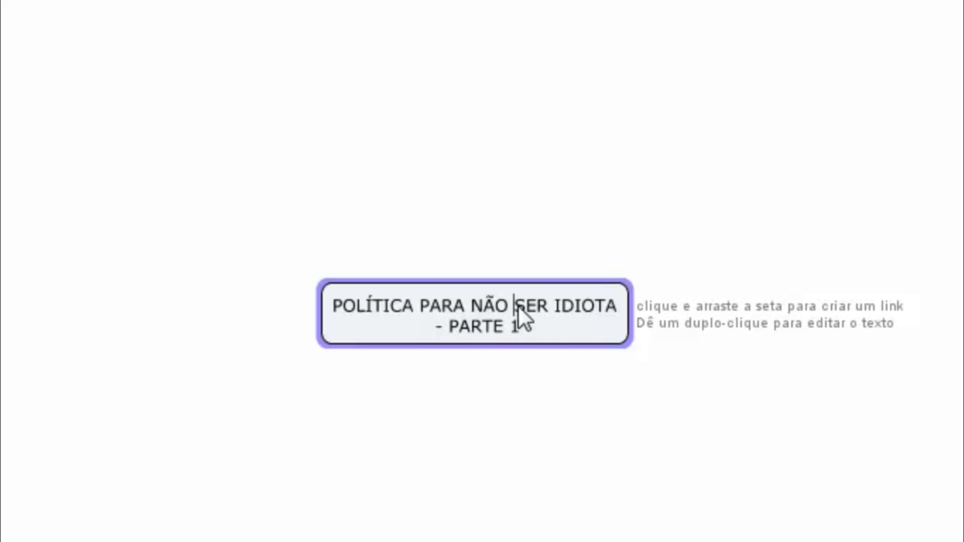
{"action": "key", "text": "Return"}
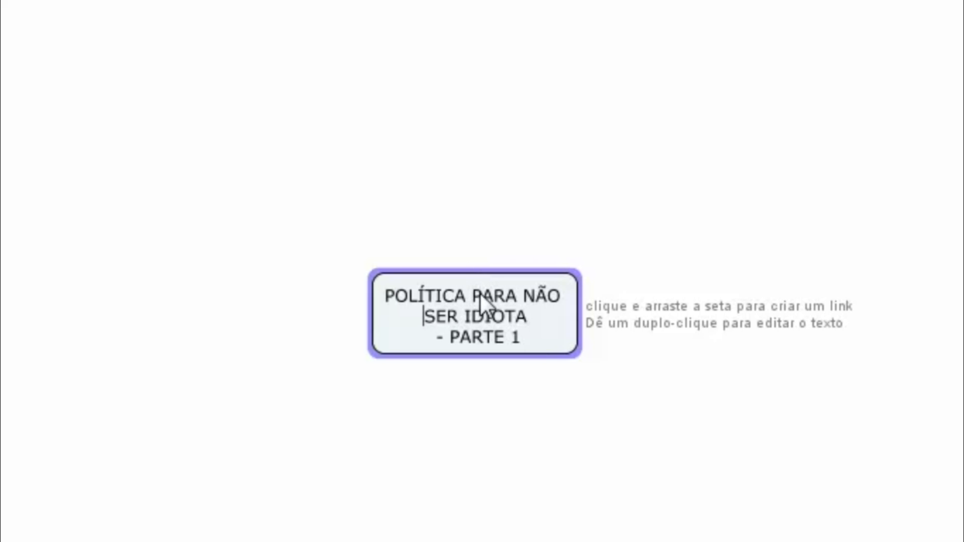
{"action": "left_click", "coordinate": [688, 400]}
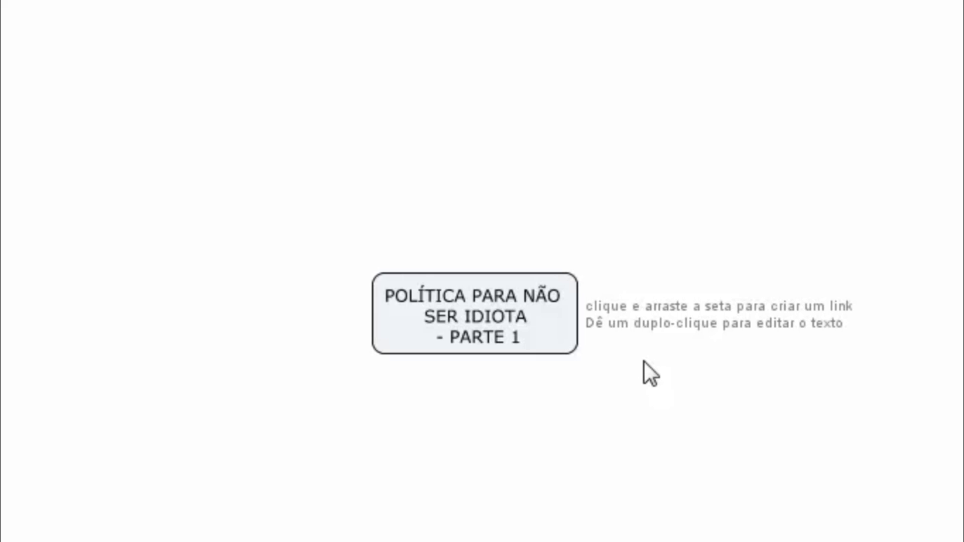
Step: Link the title concept to a new concept placed directly above it and open the linking phrase for editing
{"action": "left_click", "coordinate": [483, 308]}
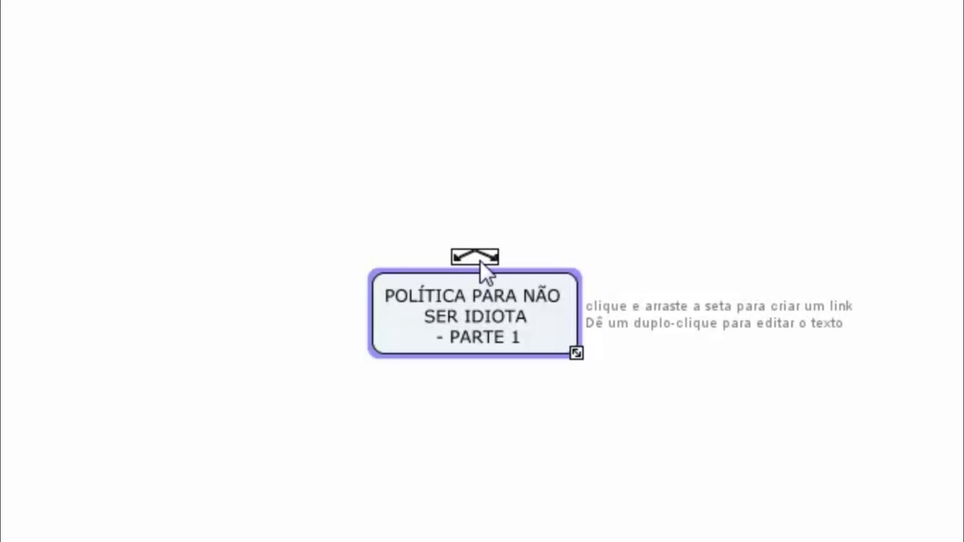
{"action": "left_click_drag", "start_coordinate": [480, 260], "coordinate": [481, 157]}
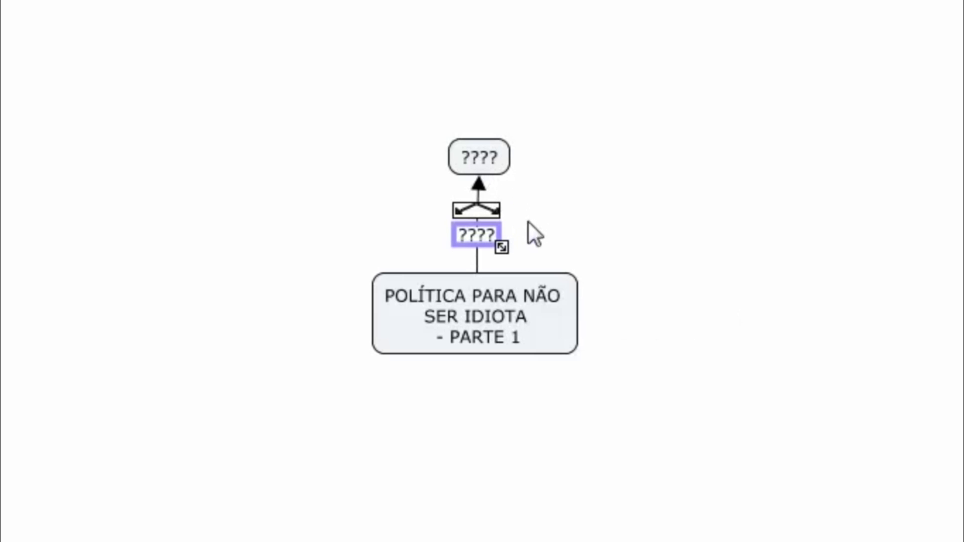
{"action": "double_click", "coordinate": [491, 240]}
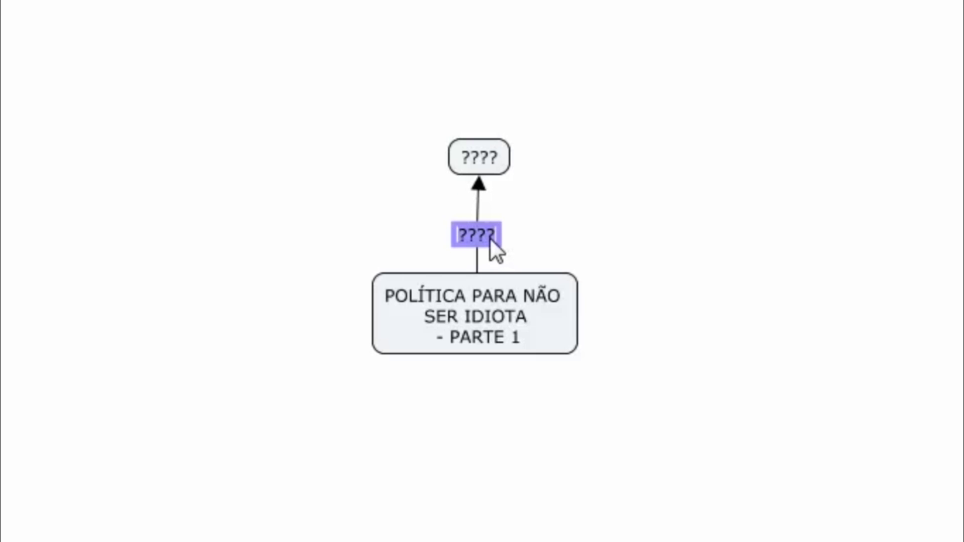